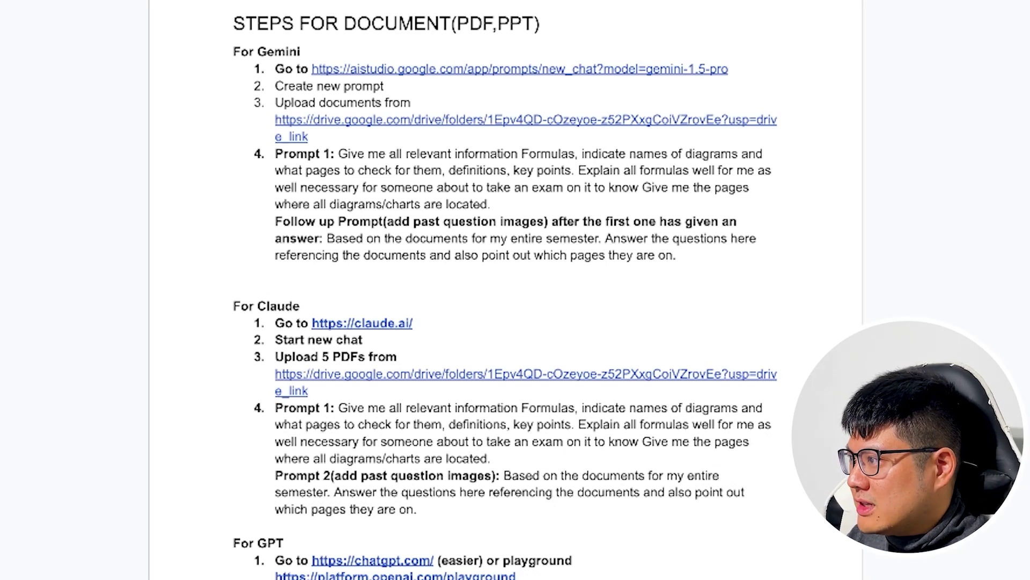
# Step: In Finder, select lecture slides L1.pptx–L8.ppt, then the lecture PDFs, then Past Question 1.jpg
pyautogui.press('super+Tab')
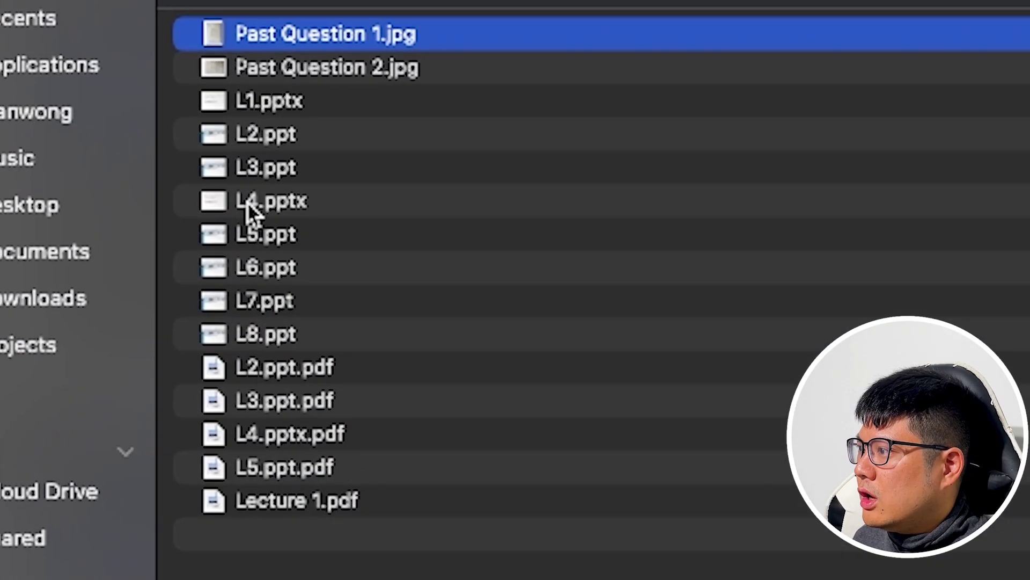
pyautogui.click(257, 110)
pyautogui.keyDown('shift'); pyautogui.click(280, 331); pyautogui.keyUp('shift')
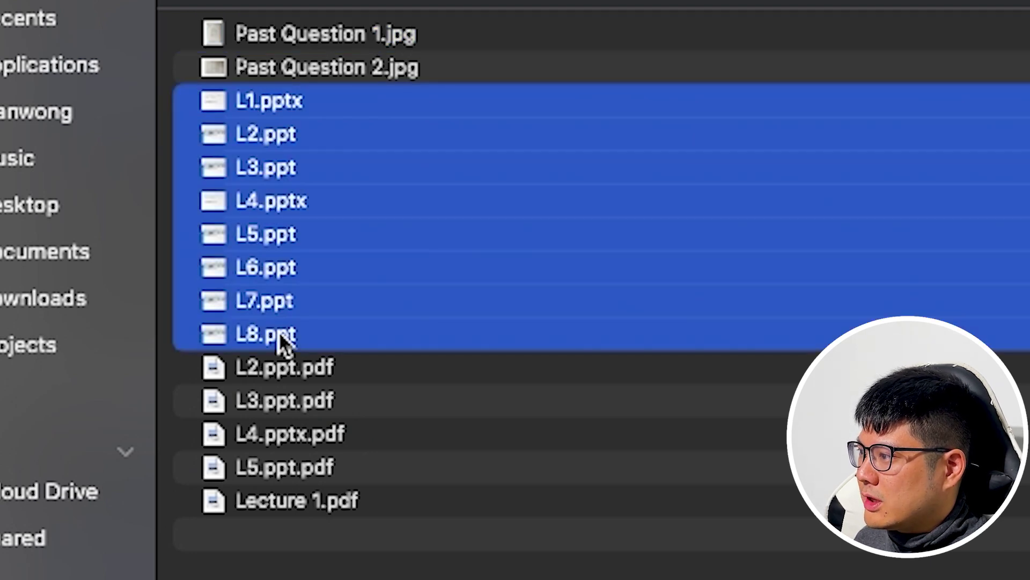
pyautogui.click(324, 369)
pyautogui.keyDown('shift'); pyautogui.click(339, 505); pyautogui.keyUp('shift')
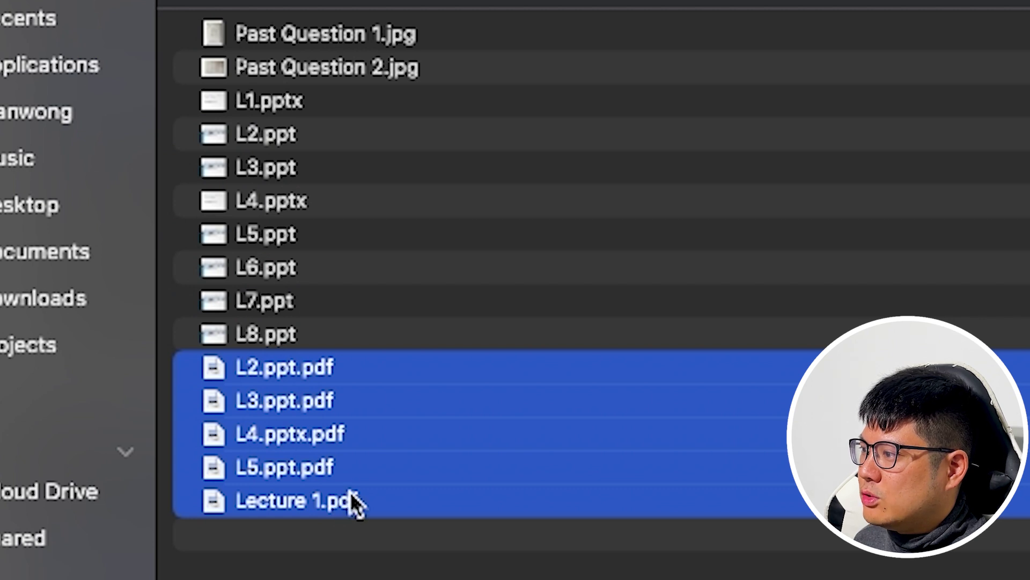
pyautogui.click(362, 42)
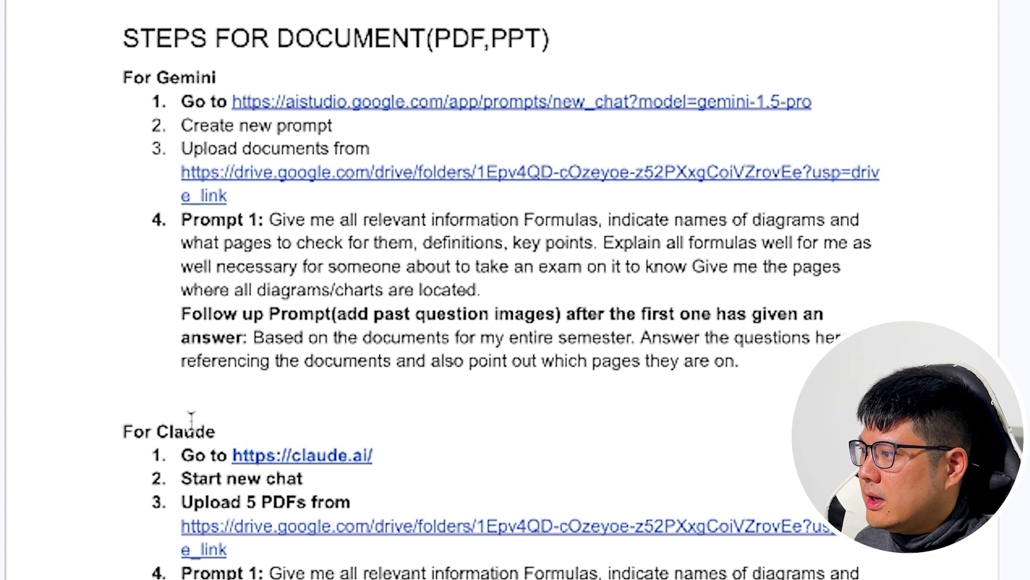
# Step: Scroll the Docs guide down to the Claude section, then return to the Google AI Studio chat
pyautogui.scroll(-10, 187, 424)
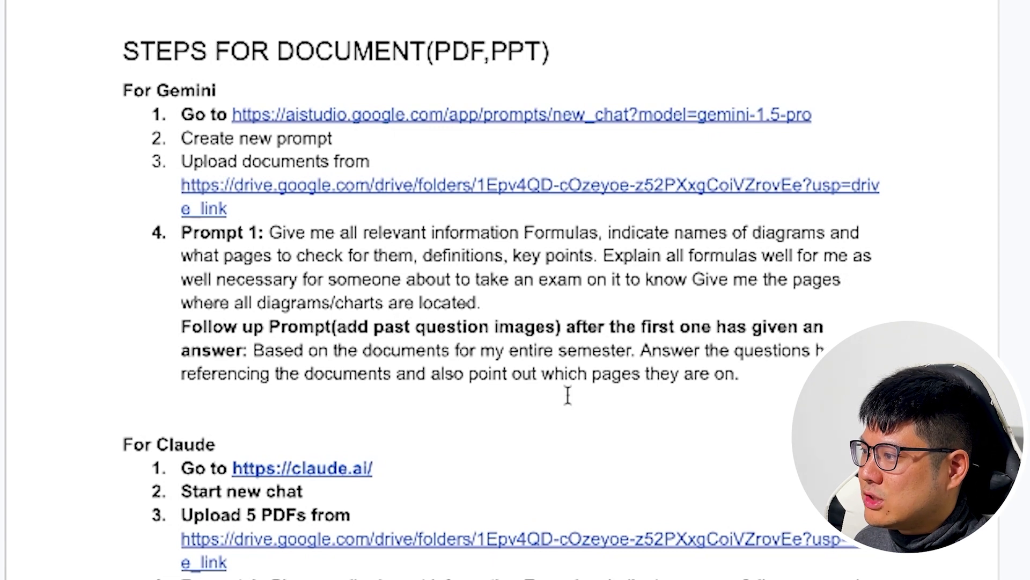
pyautogui.press('super+Tab')
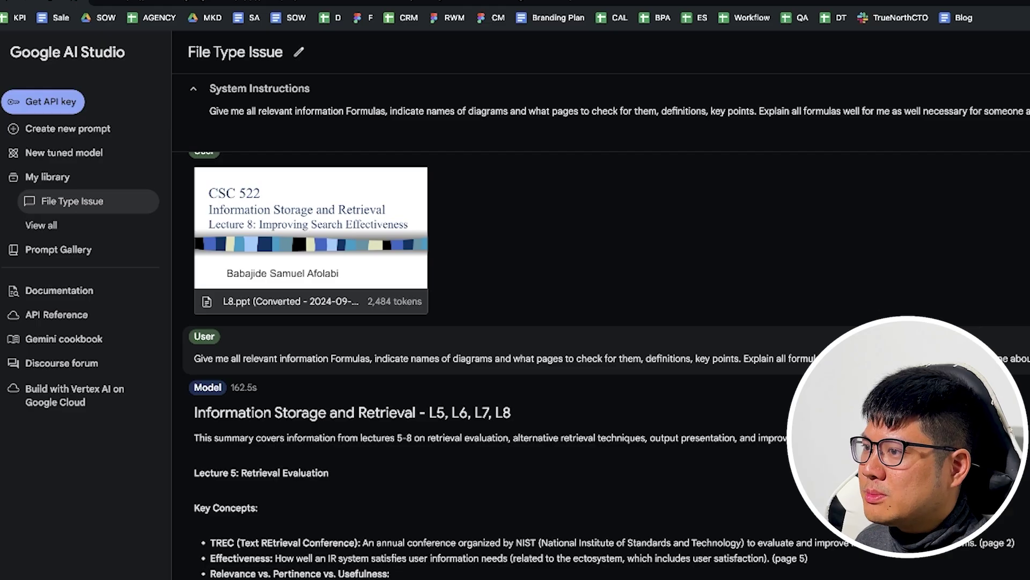
# Step: Scroll through the uploaded slides and Gemini's summary of lectures L5–L8, then go to Claude
pyautogui.scroll(1, 607, 366)
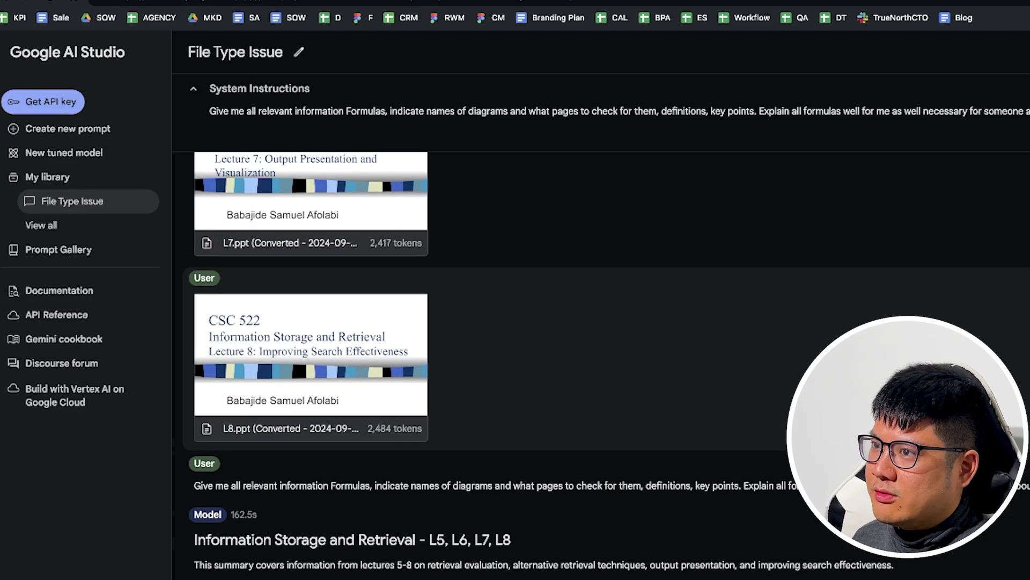
pyautogui.scroll(10, 829, 317)
pyautogui.scroll(5, 829, 315)
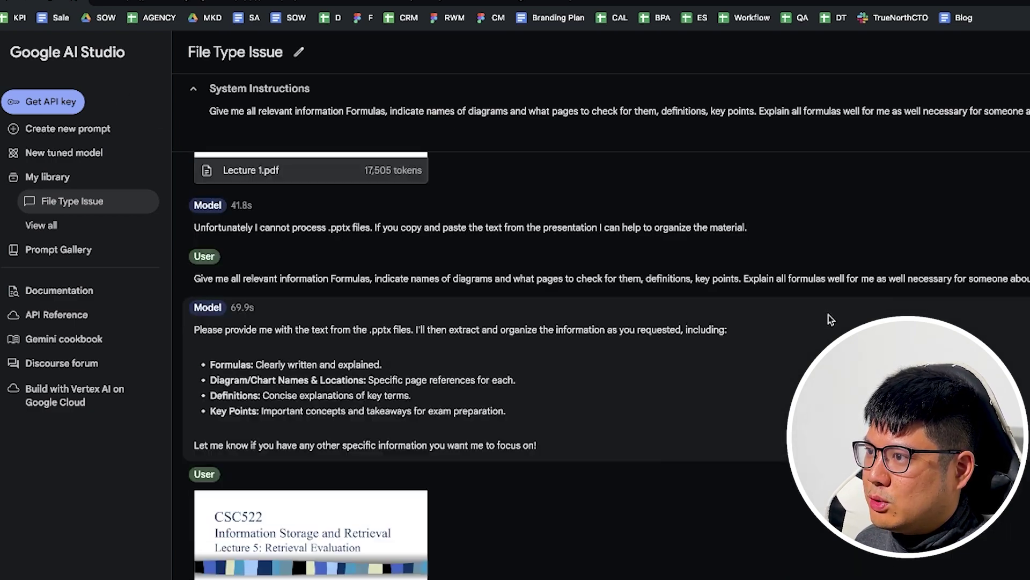
pyautogui.scroll(-15, 829, 316)
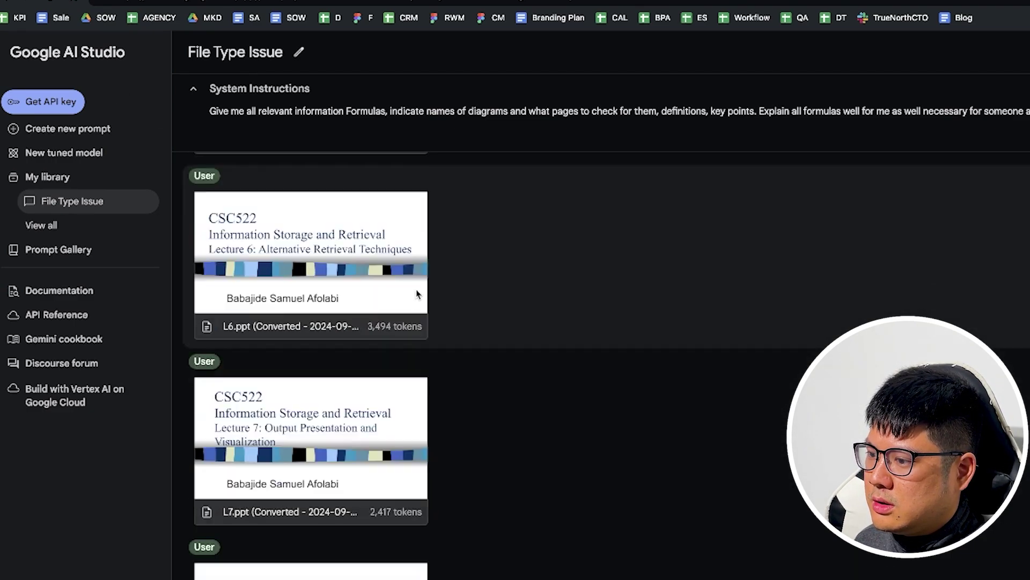
pyautogui.scroll(-7, 418, 293)
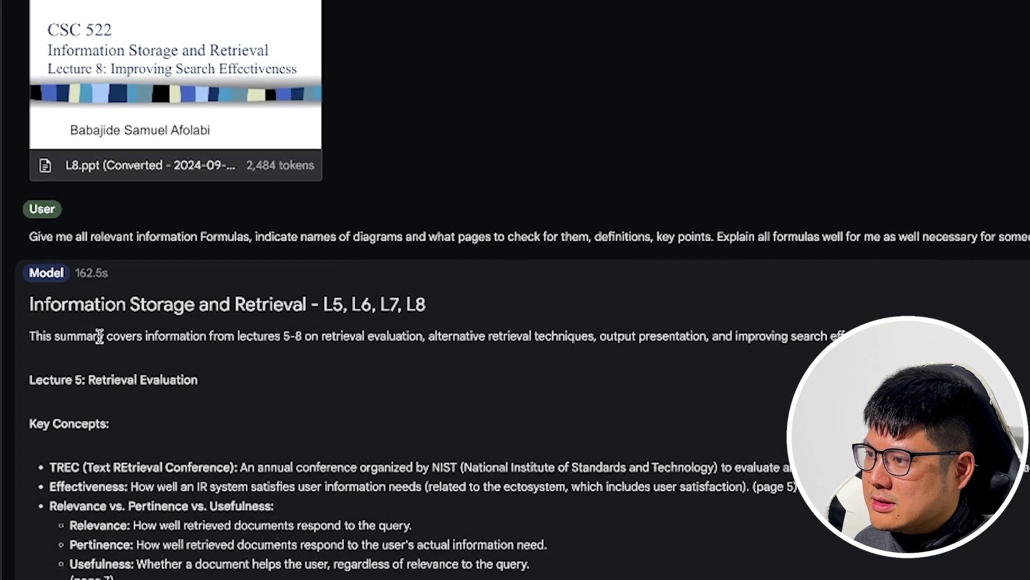
pyautogui.scroll(-5, 152, 333)
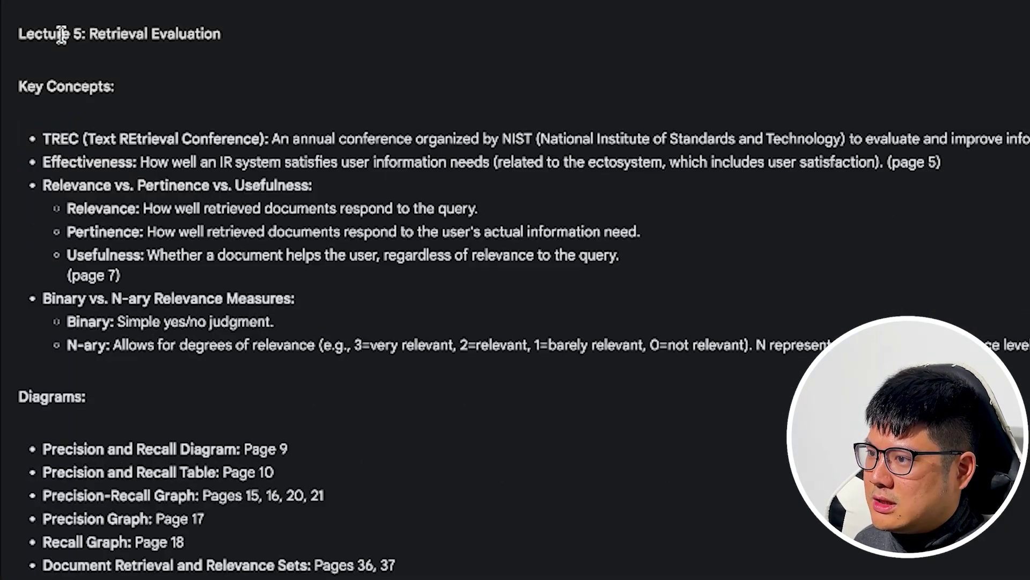
pyautogui.scroll(-2, 104, 107)
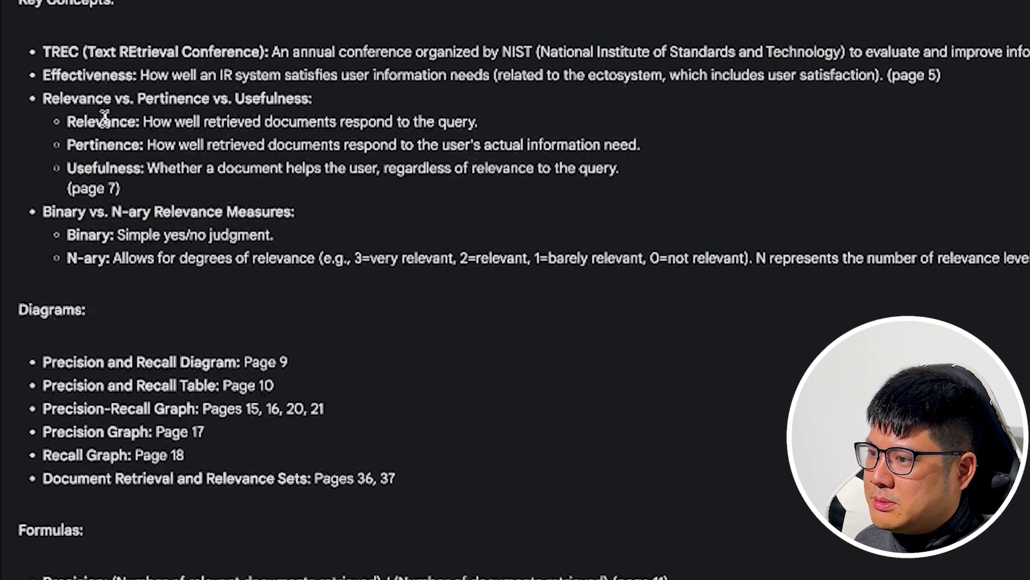
pyautogui.scroll(-1, 105, 115)
pyautogui.scroll(-1, 68, 349)
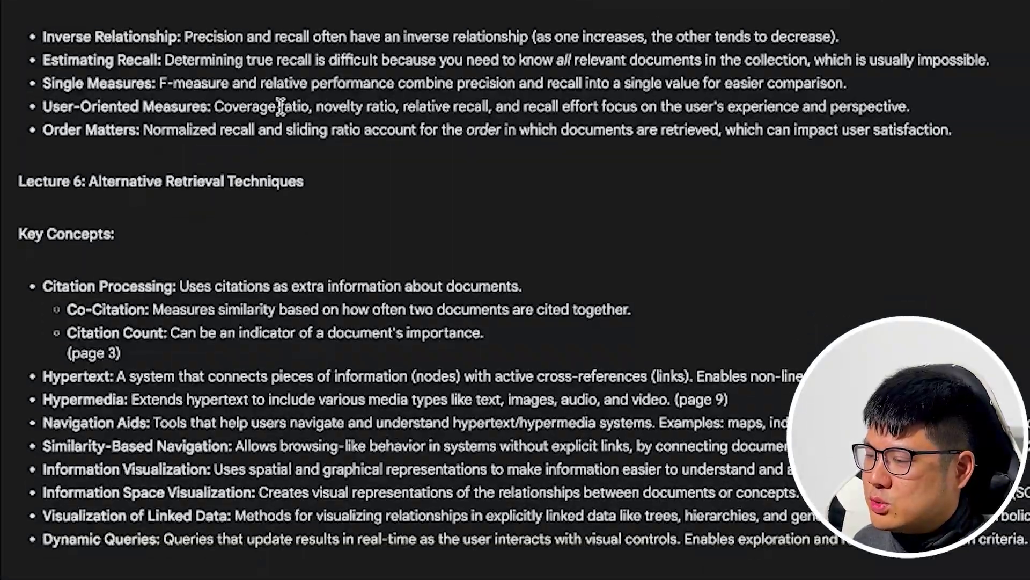
pyautogui.scroll(-20, 280, 106)
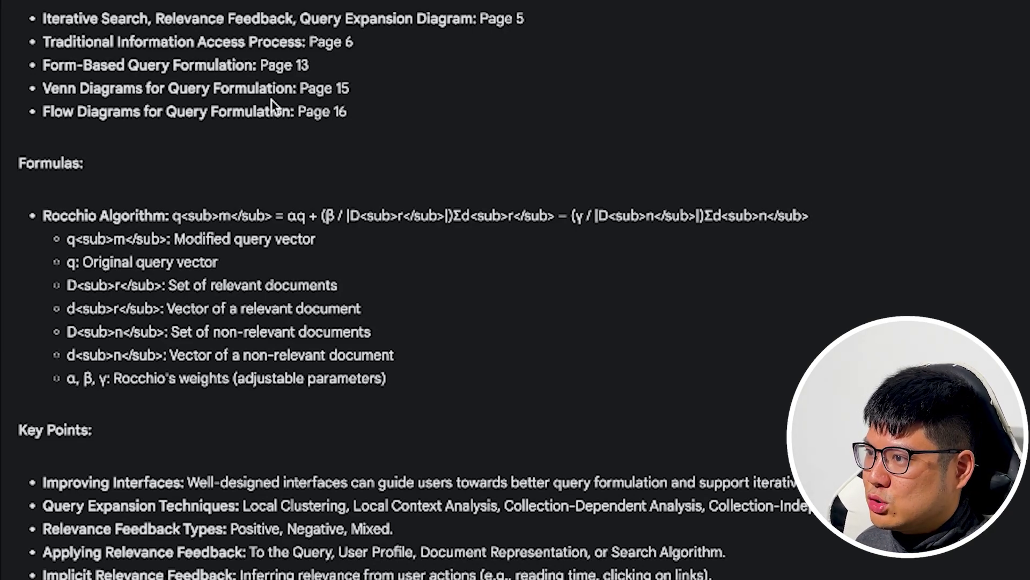
pyautogui.scroll(20, 271, 101)
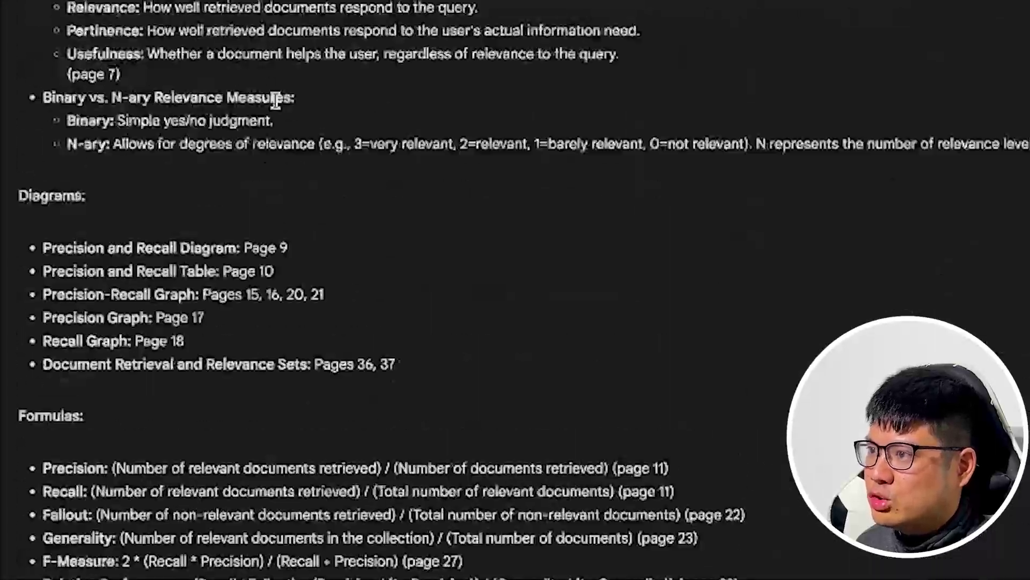
pyautogui.scroll(15, 275, 101)
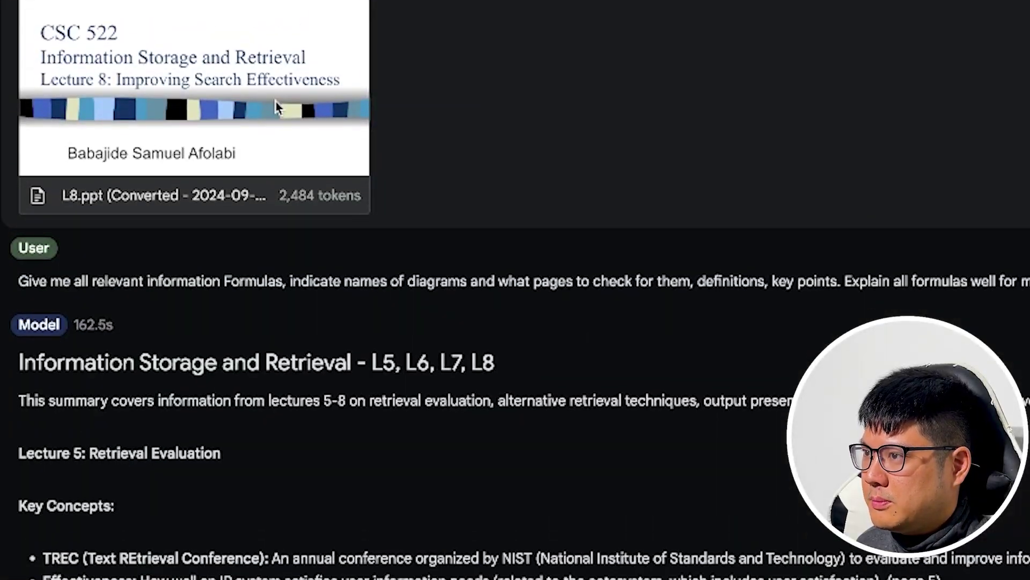
pyautogui.press('super+Tab')
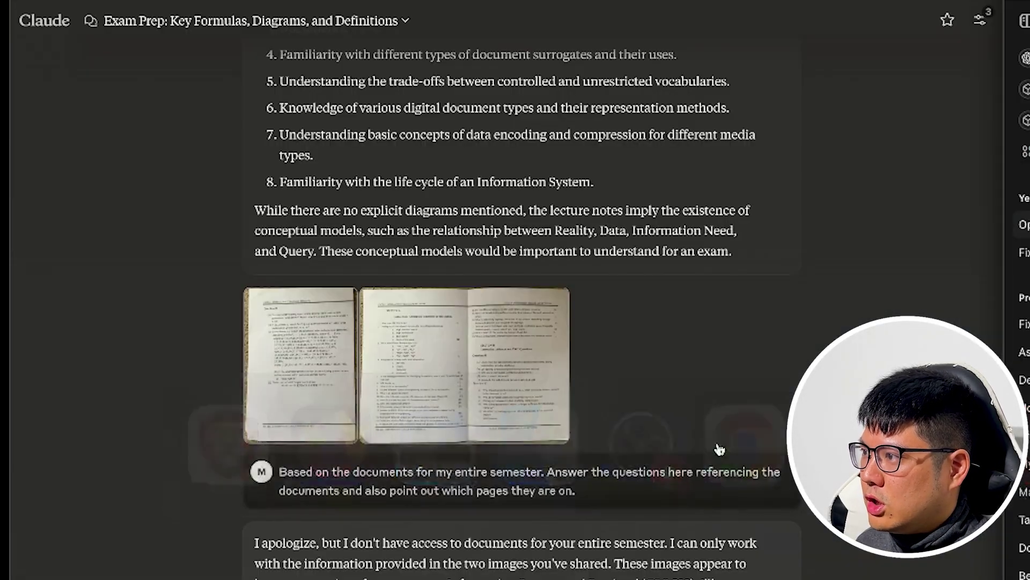
# Step: Highlight the Key Points heading in Claude's Lecture 1 summary
pyautogui.scroll(15, 564, 279)
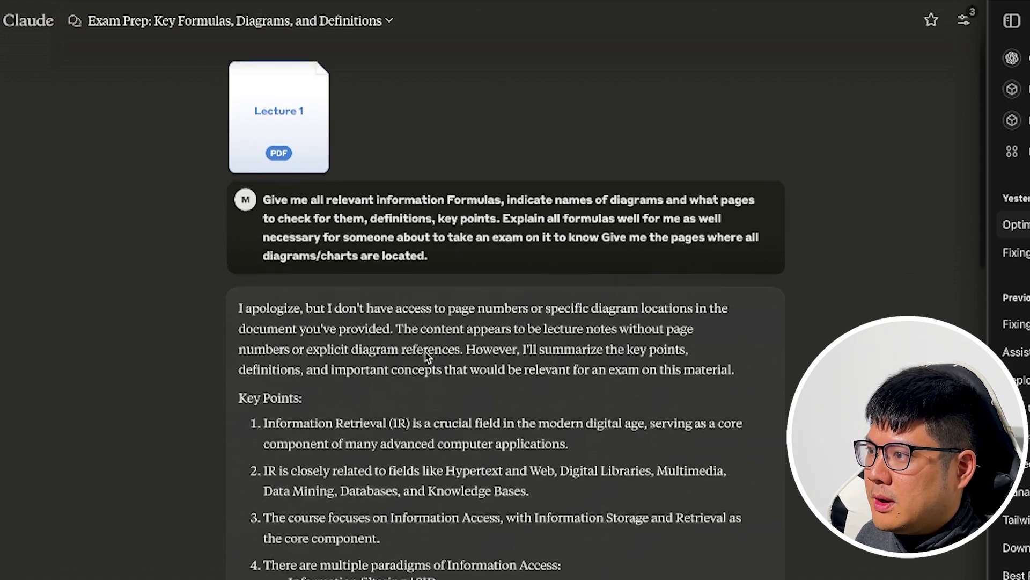
pyautogui.scroll(-2, 349, 354)
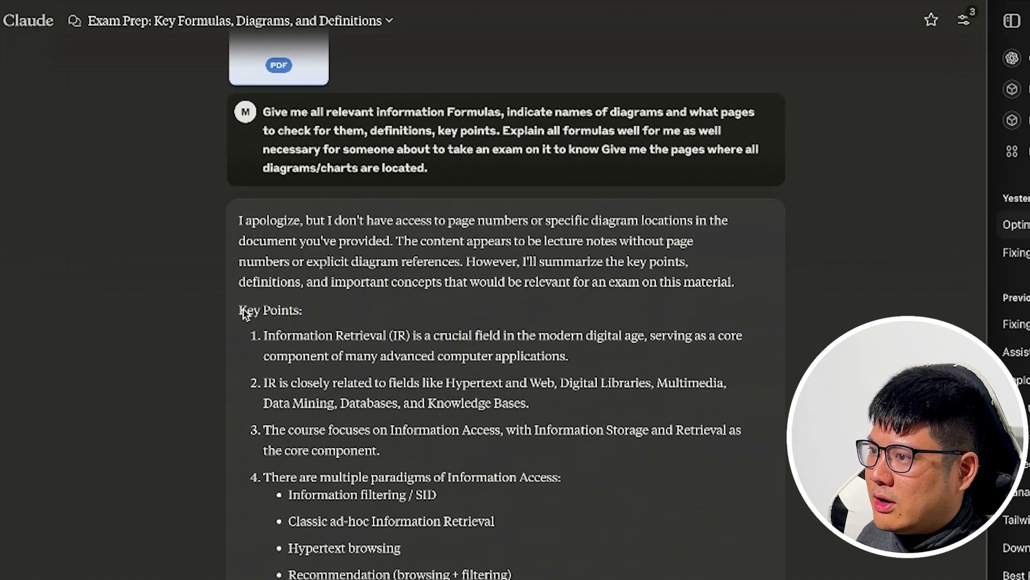
pyautogui.moveTo(247, 312); pyautogui.dragTo(281, 313)
pyautogui.scroll(-10, 329, 335)
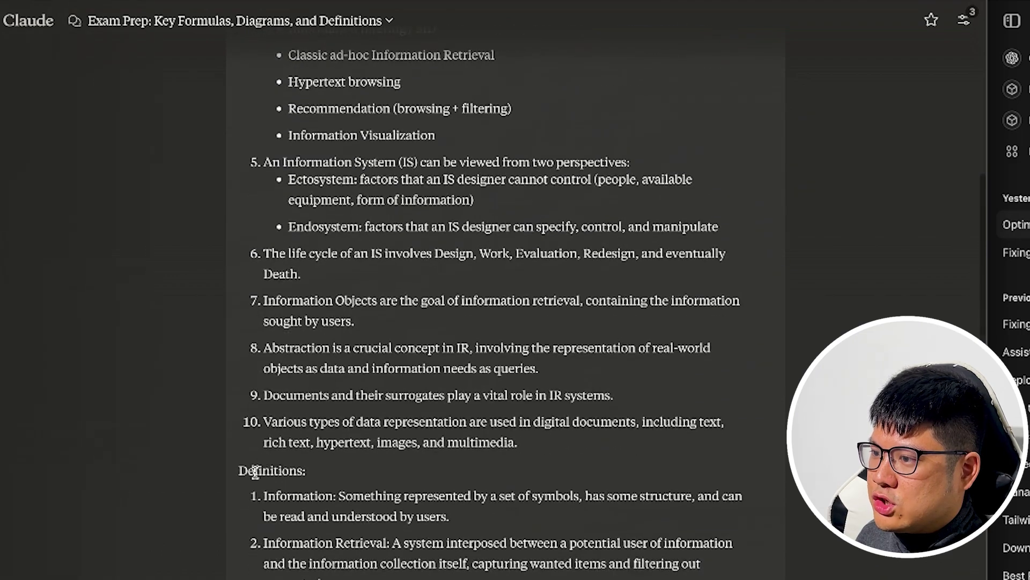
# Step: Highlight the Formulas heading and scroll through Claude's past-question answers
pyautogui.moveTo(240, 471); pyautogui.dragTo(324, 478)
pyautogui.scroll(-9, 322, 477)
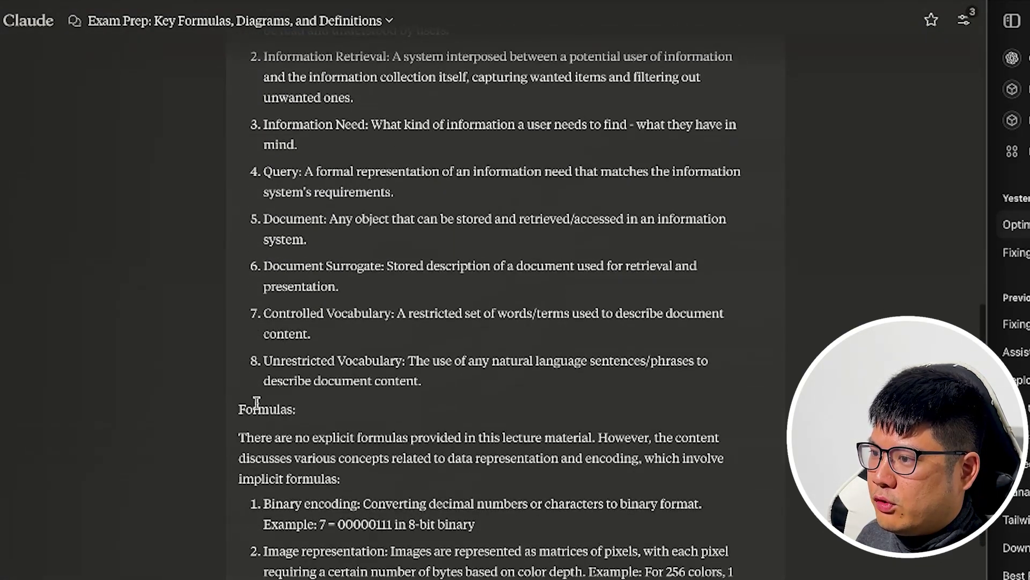
pyautogui.moveTo(251, 399); pyautogui.dragTo(339, 424)
pyautogui.scroll(-15, 295, 128)
pyautogui.scroll(1, 300, 139)
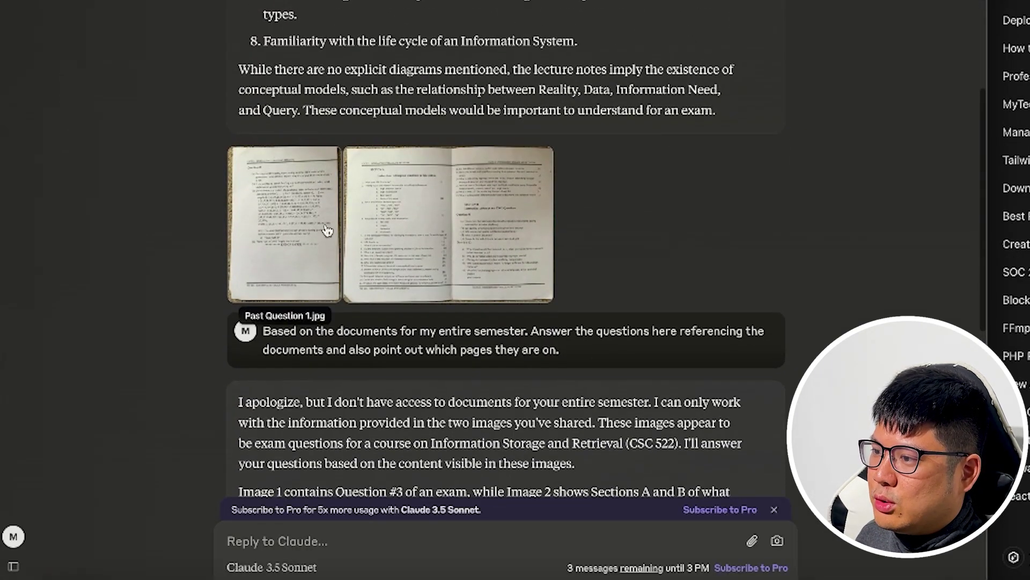
pyautogui.scroll(-1, 402, 207)
pyautogui.scroll(-7, 401, 199)
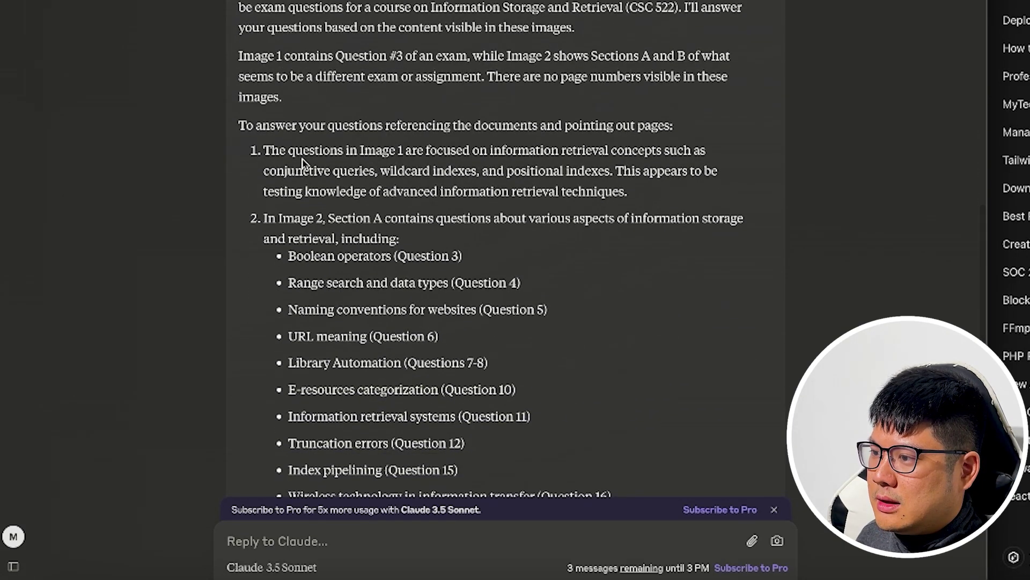
pyautogui.scroll(-8, 375, 281)
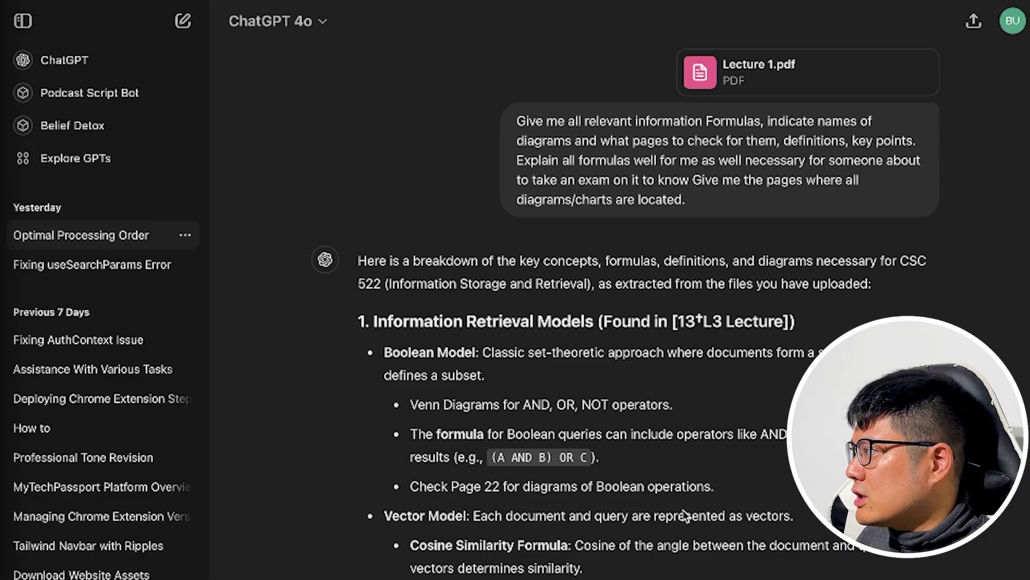
pyautogui.scroll(15, 676, 517)
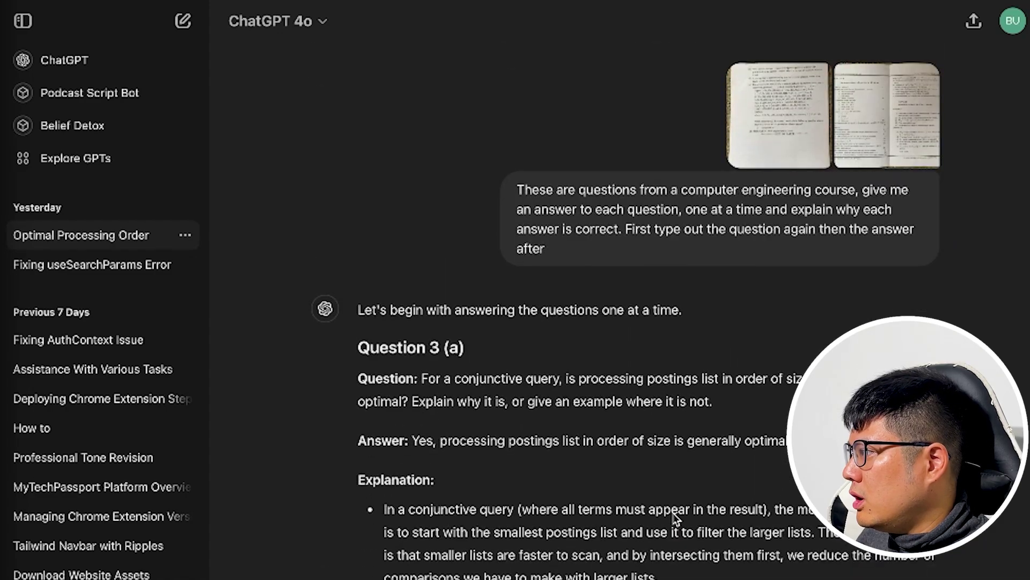
# Step: Select the earlier computer engineering exam-question prompt in ChatGPT's user bubble
pyautogui.scroll(-12, 675, 518)
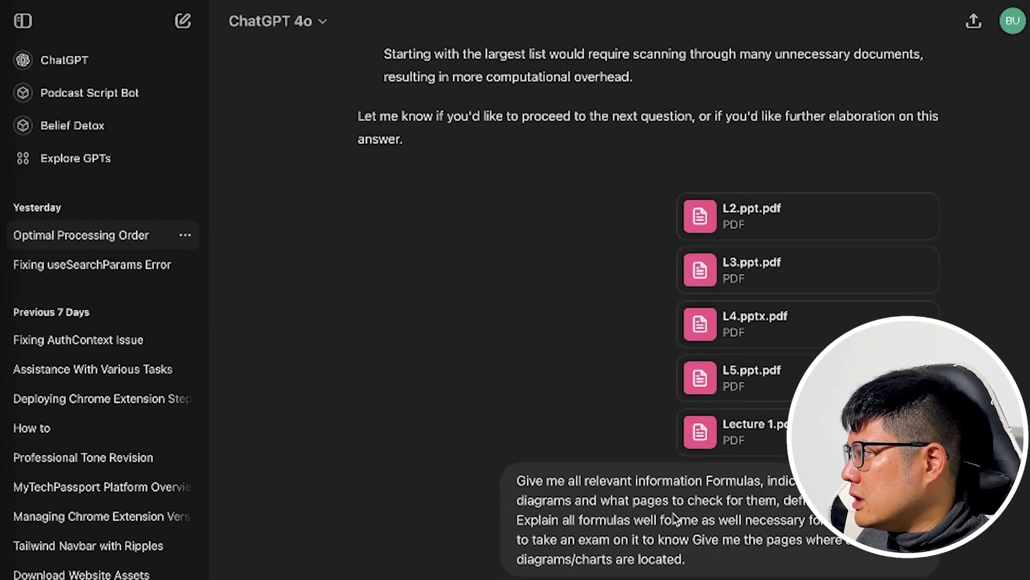
pyautogui.scroll(-2, 675, 517)
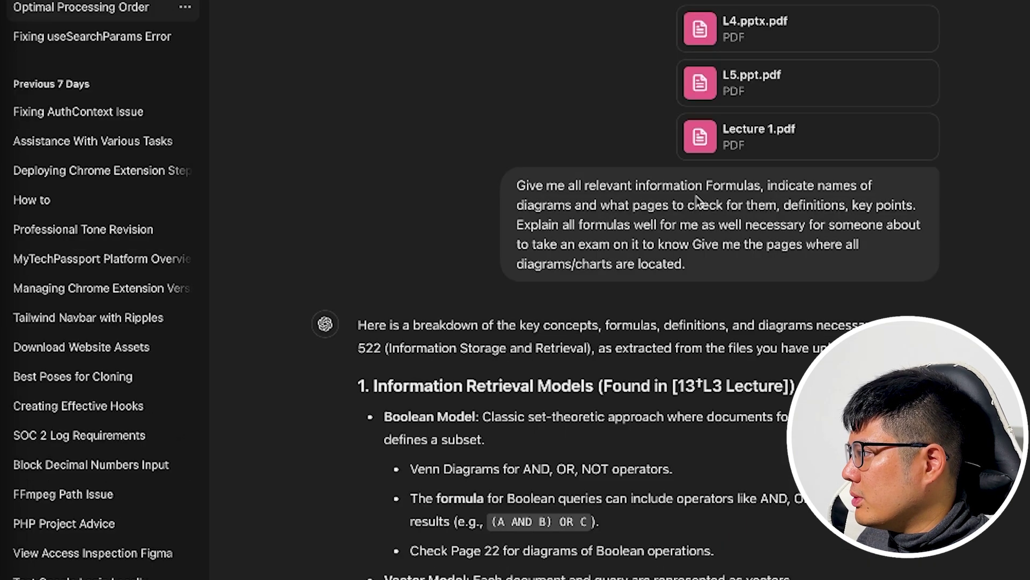
pyautogui.scroll(-5, 575, 288)
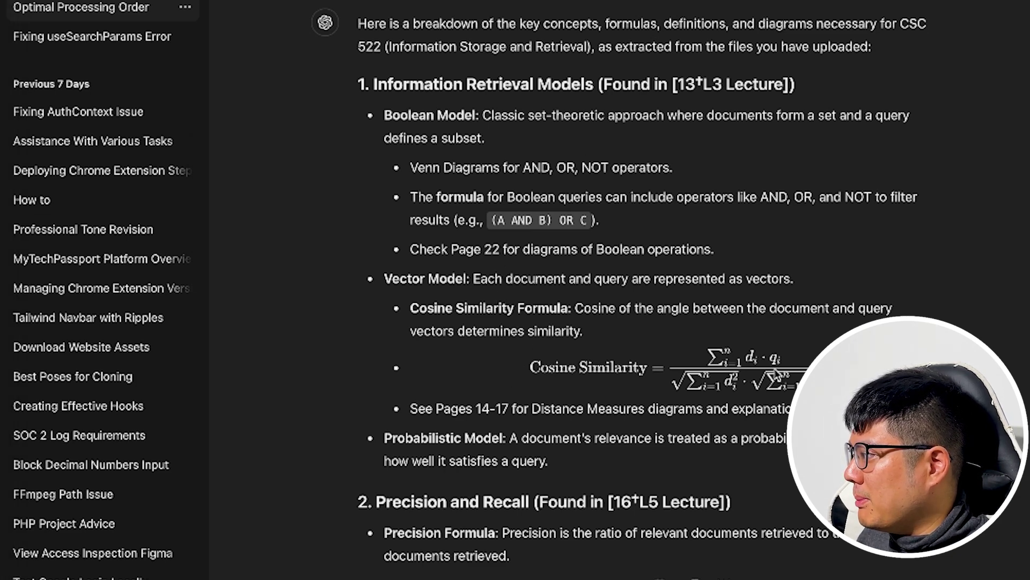
pyautogui.scroll(-15, 521, 243)
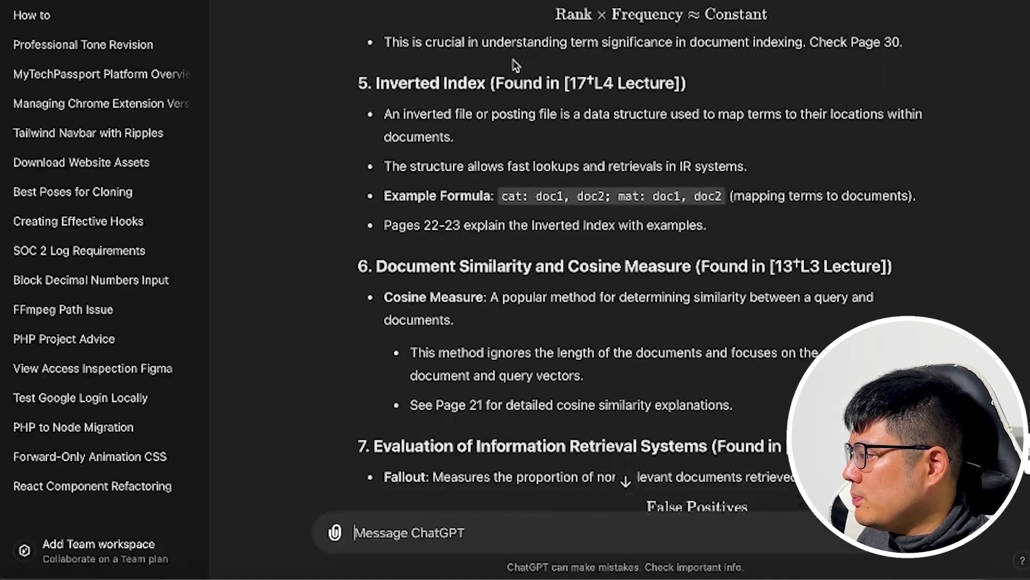
pyautogui.scroll(-15, 515, 65)
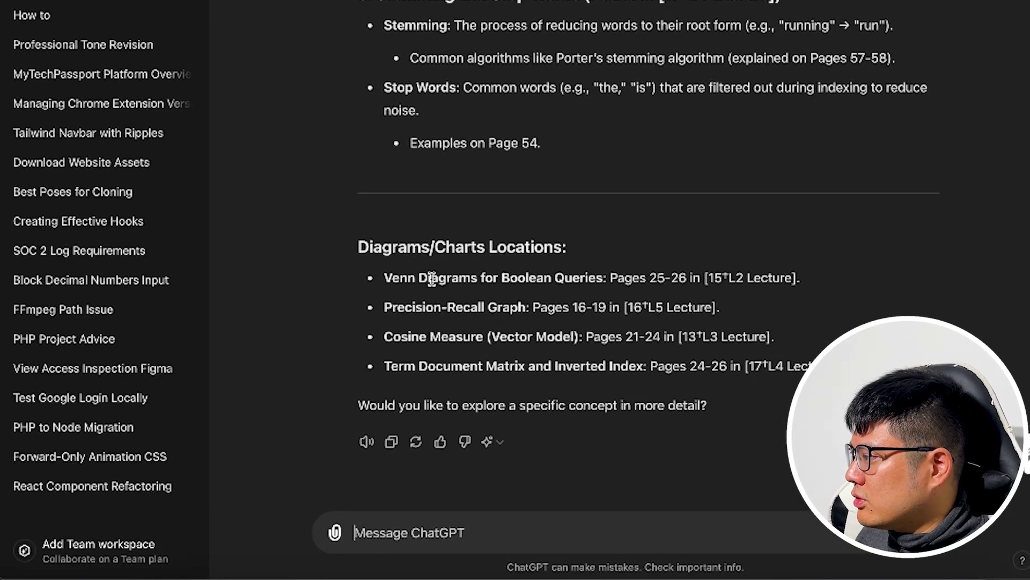
pyautogui.moveTo(432, 278); pyautogui.dragTo(555, 278)
pyautogui.scroll(20, 561, 279)
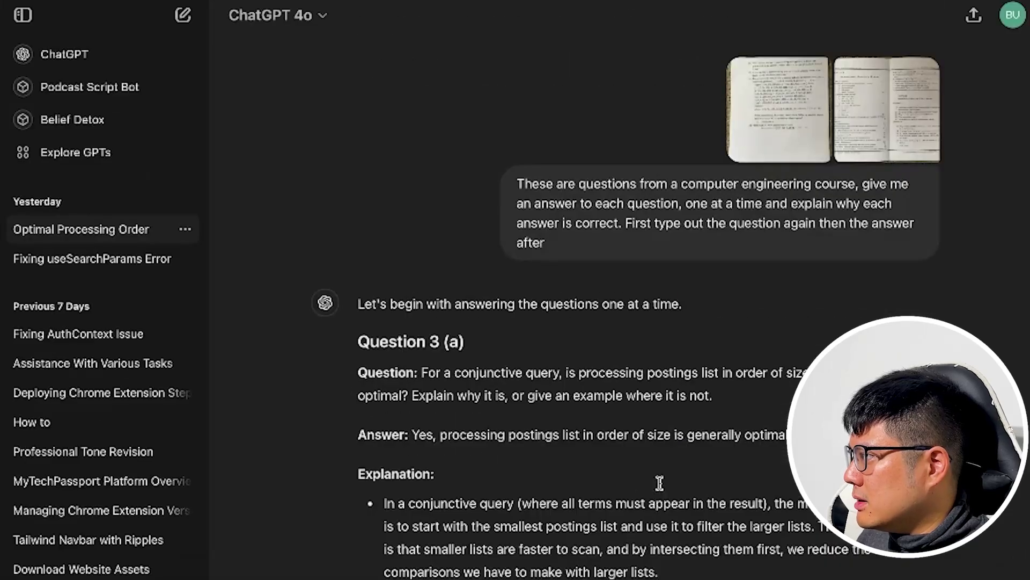
pyautogui.moveTo(517, 183); pyautogui.dragTo(598, 259)
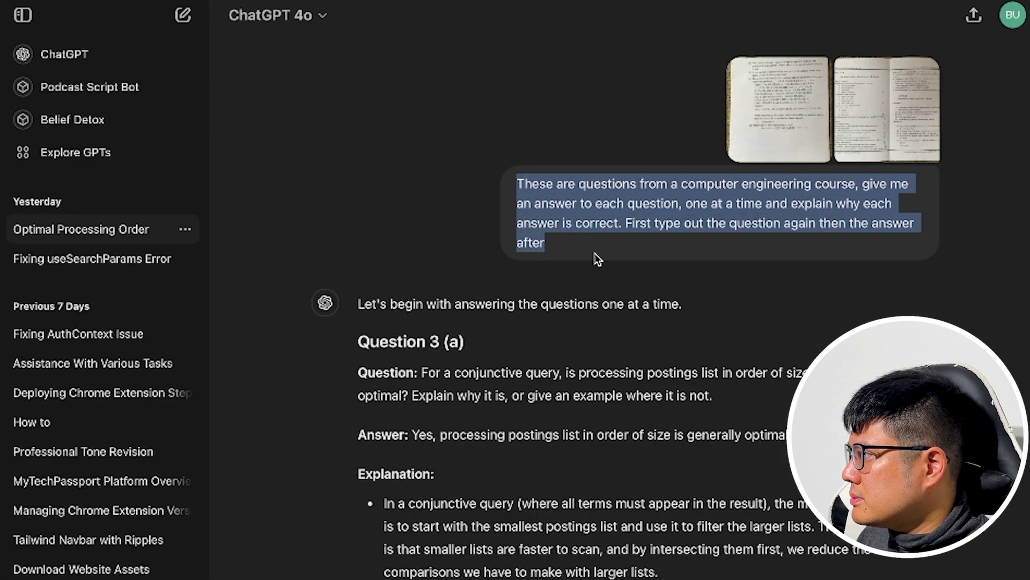
# Step: Paste the copied exam-question prompt into ChatGPT's message box
pyautogui.scroll(-20, 605, 295)
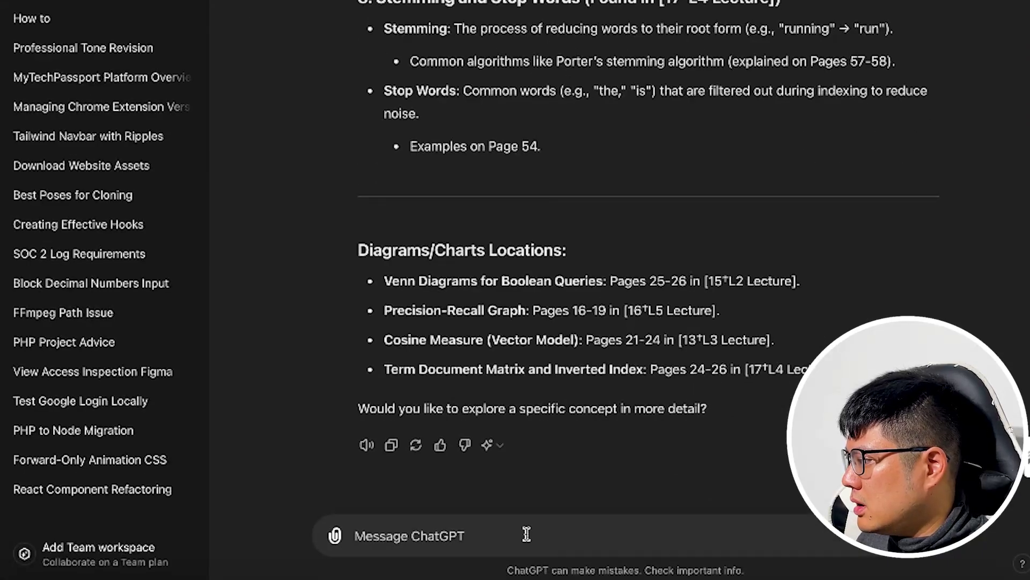
pyautogui.click(524, 533)
pyautogui.press('super+v')
# Step: Attach both past-question photos from Finder and send the prompt
pyautogui.press('super+Tab')
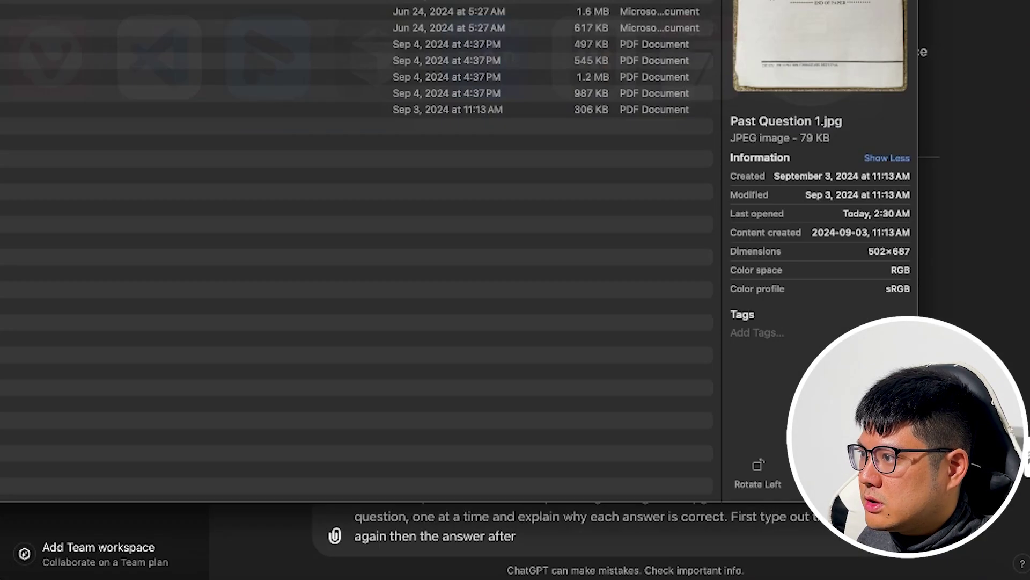
pyautogui.keyDown('shift'); pyautogui.click(524, 28); pyautogui.keyUp('shift')
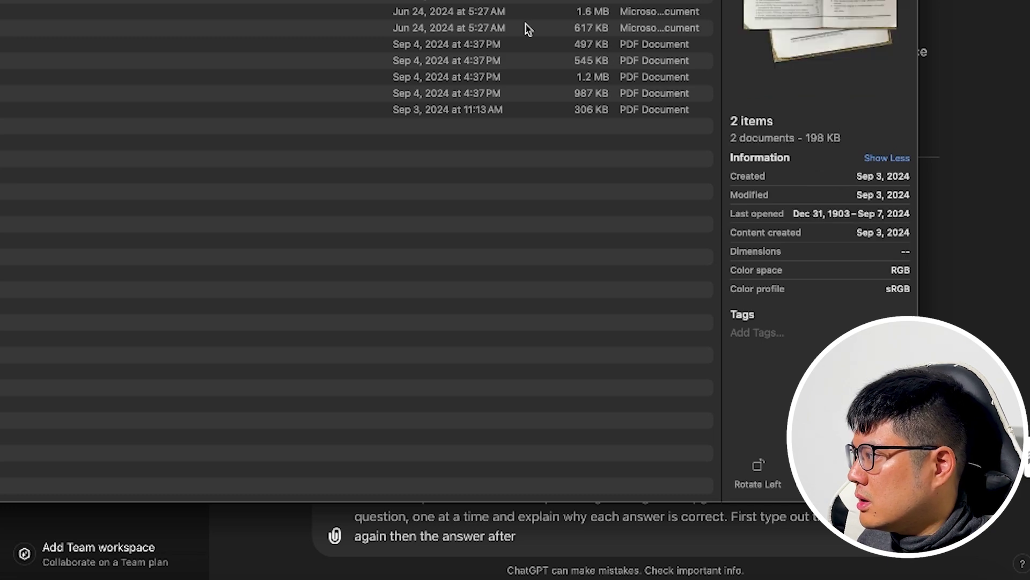
pyautogui.moveTo(525, 28); pyautogui.dragTo(980, 237)
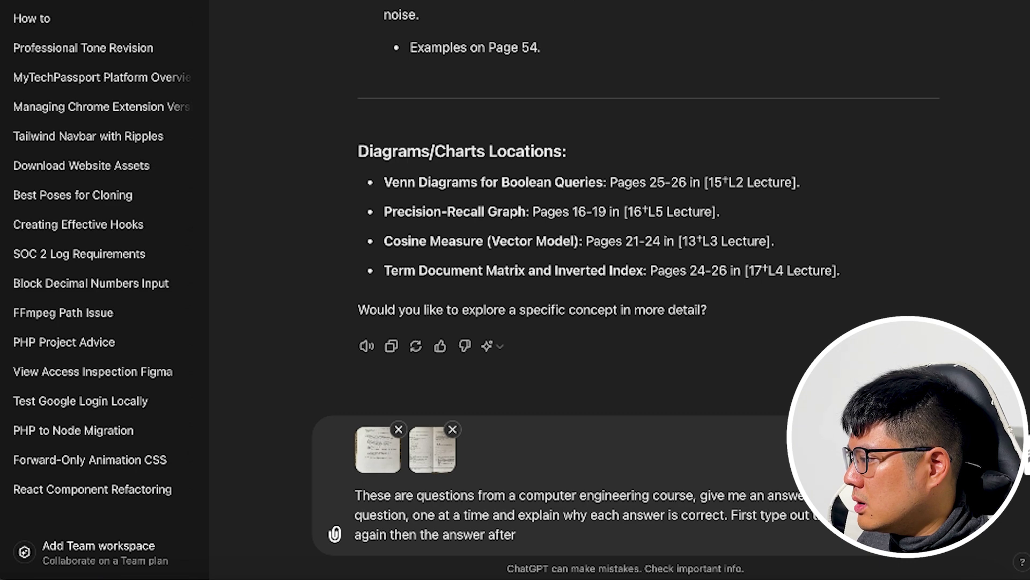
pyautogui.press('Return')
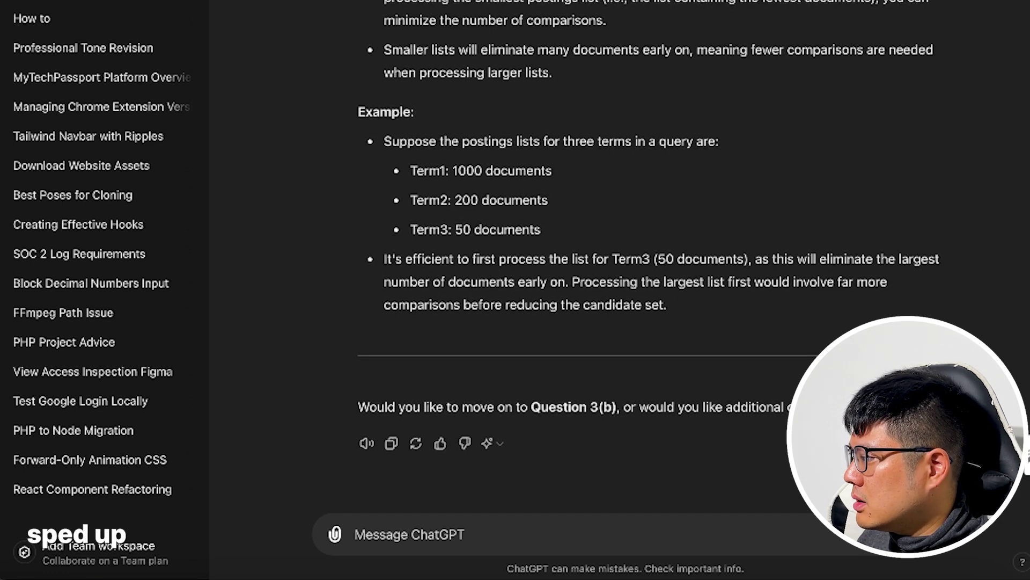
# Step: Reply 'yes' three times to get answers for Questions 3(b), 3(c) and 3(d)
pyautogui.write('yes')
pyautogui.press('Return')
pyautogui.write('yes')
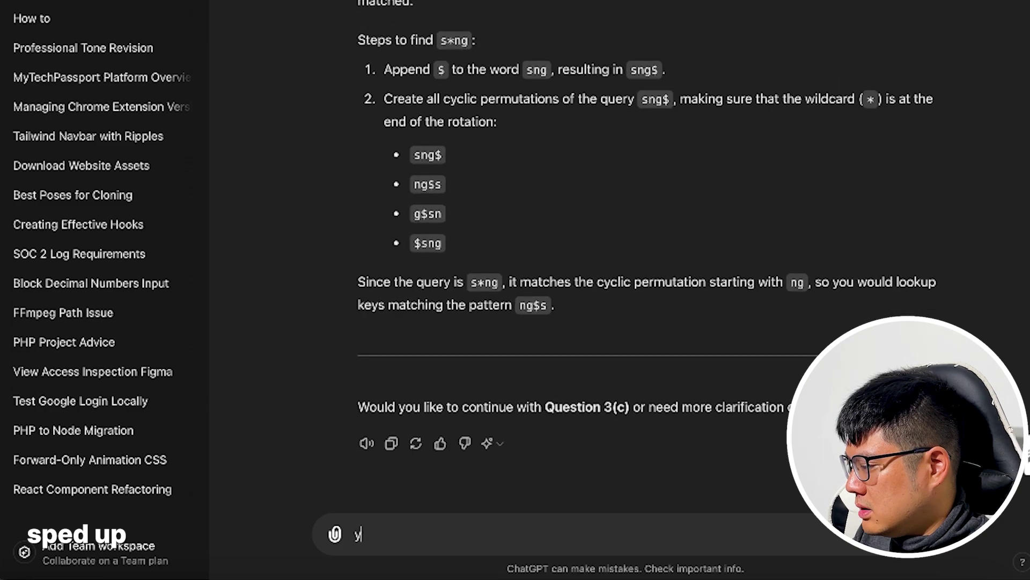
pyautogui.press('Return')
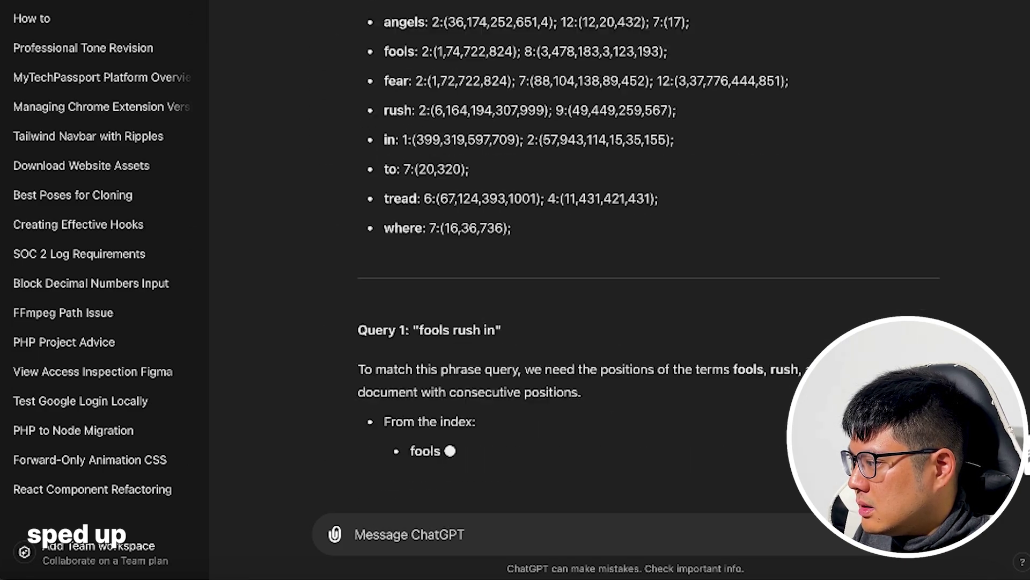
pyautogui.write('yes')
pyautogui.press('Return')
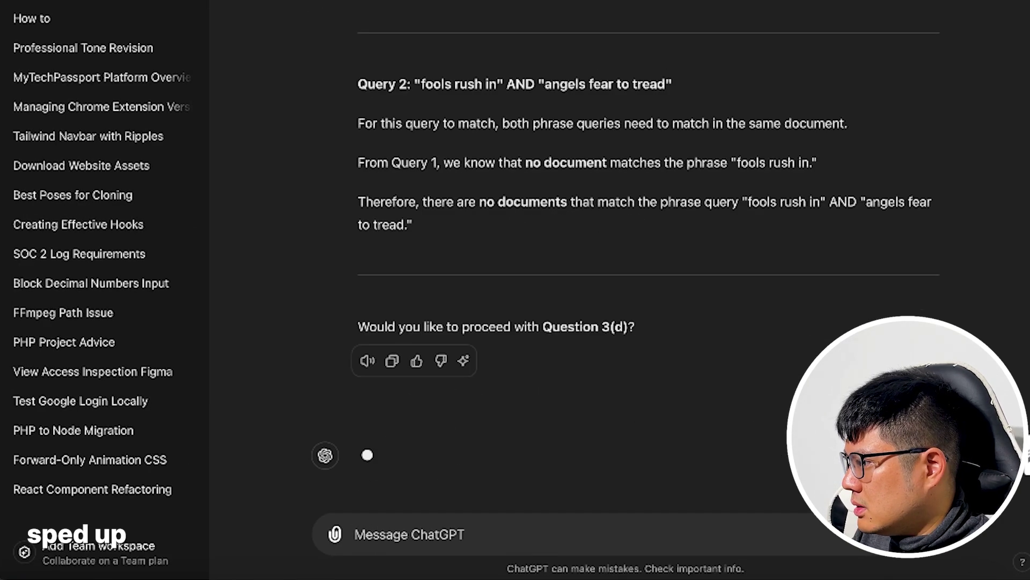
pyautogui.press('super+Tab')
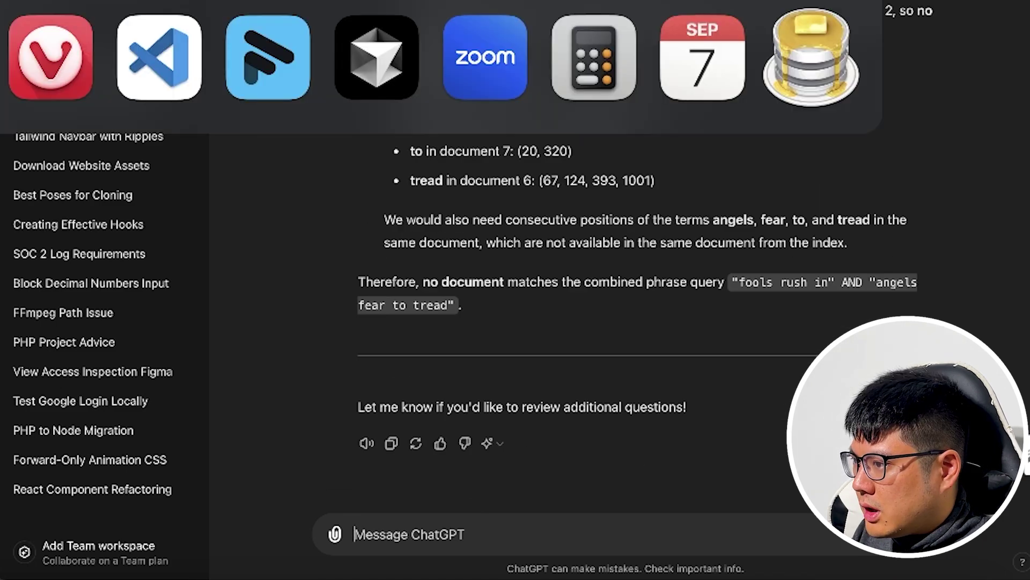
# Step: Highlight GPT-4o and then Gemini 1.5 Pro in the notes' model comparison list
pyautogui.scroll(-12, 641, 409)
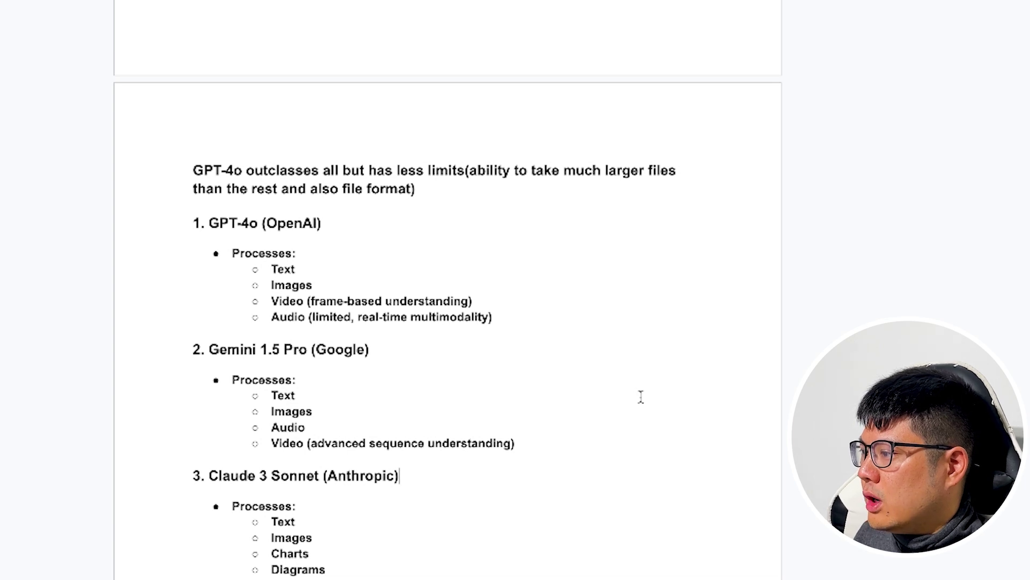
pyautogui.scroll(-2, 640, 396)
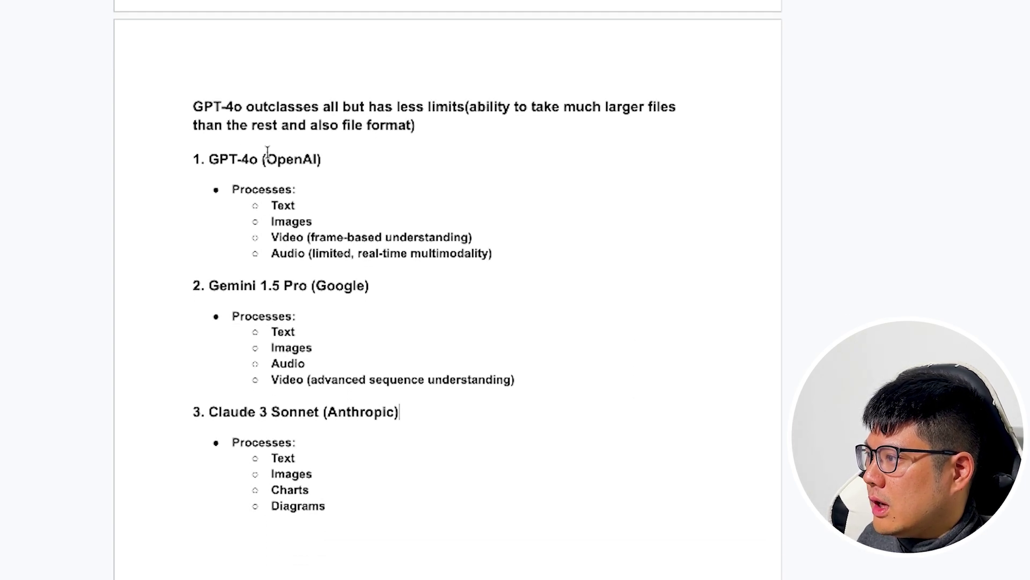
pyautogui.moveTo(210, 160); pyautogui.dragTo(255, 162)
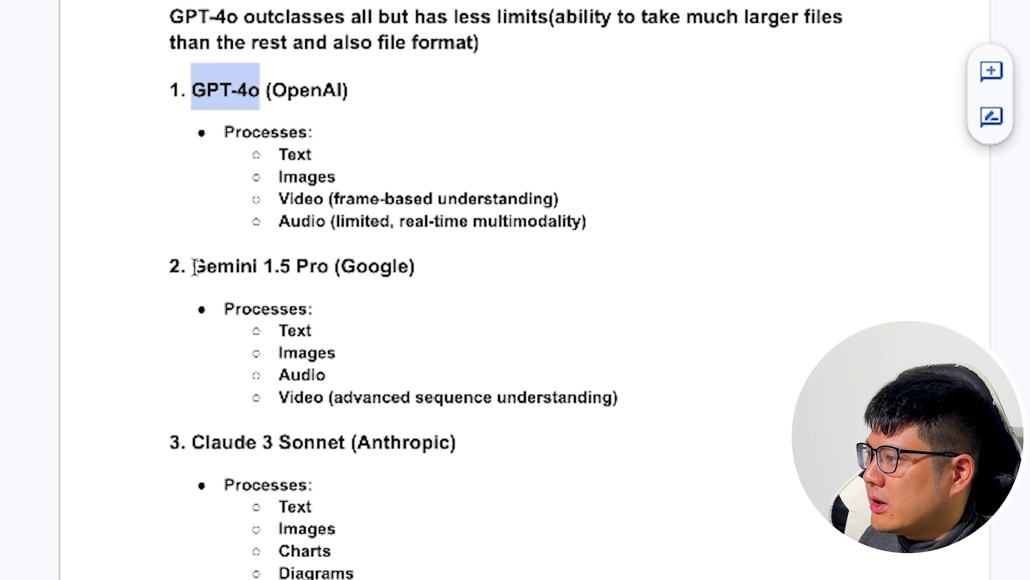
pyautogui.moveTo(195, 265); pyautogui.dragTo(329, 267)
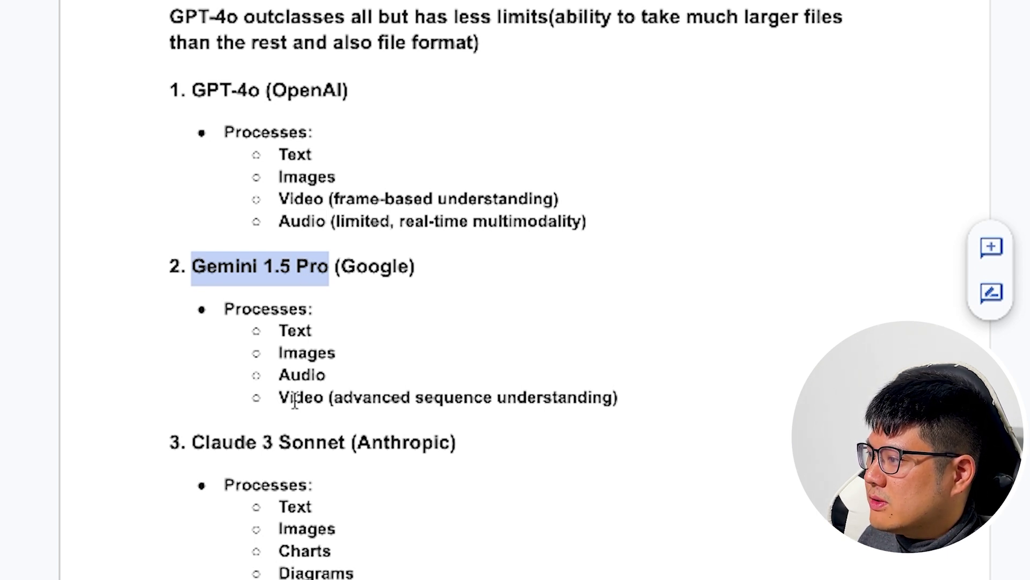
pyautogui.scroll(-10, 309, 306)
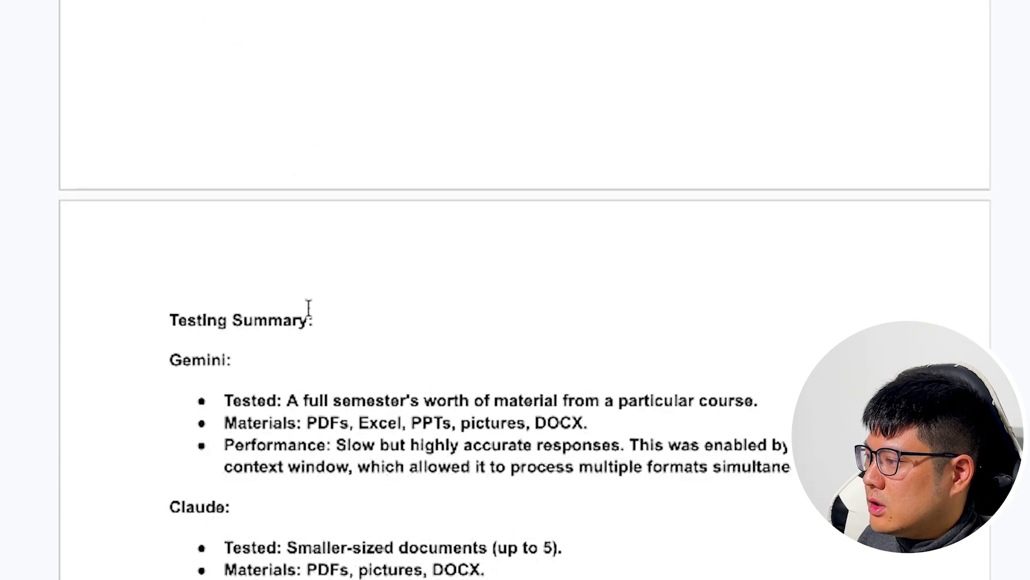
pyautogui.scroll(-6, 308, 307)
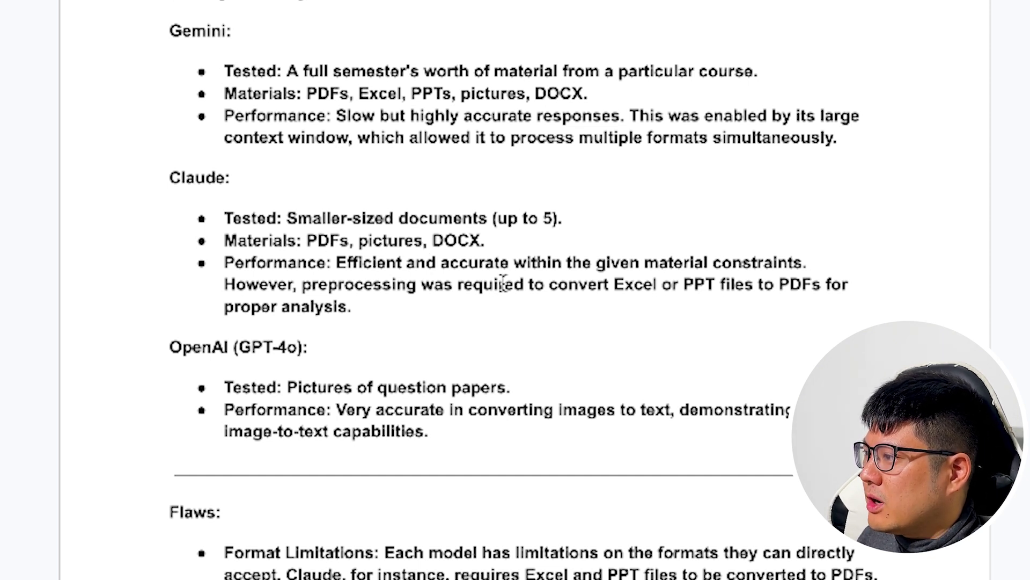
pyautogui.scroll(-3, 376, 140)
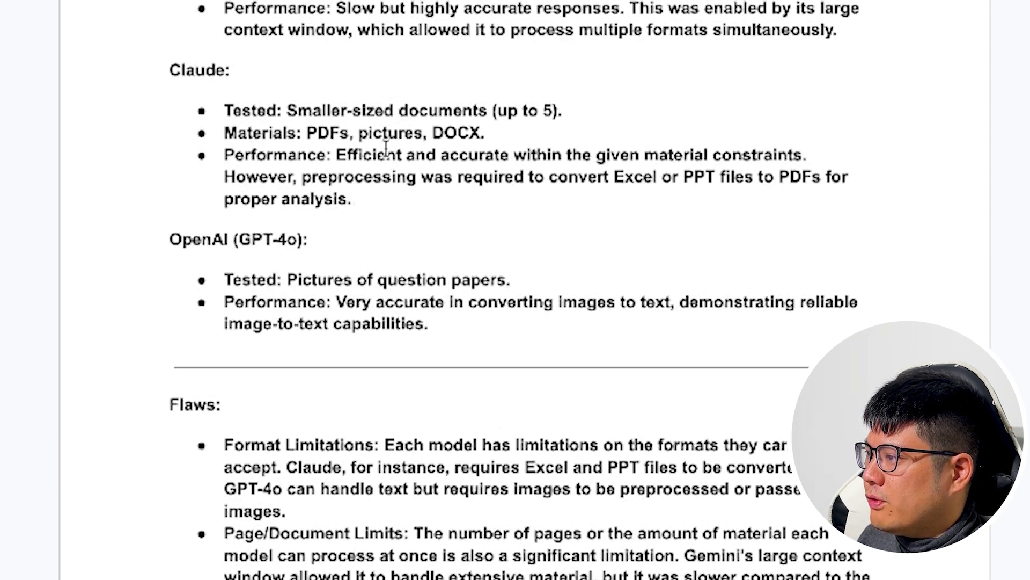